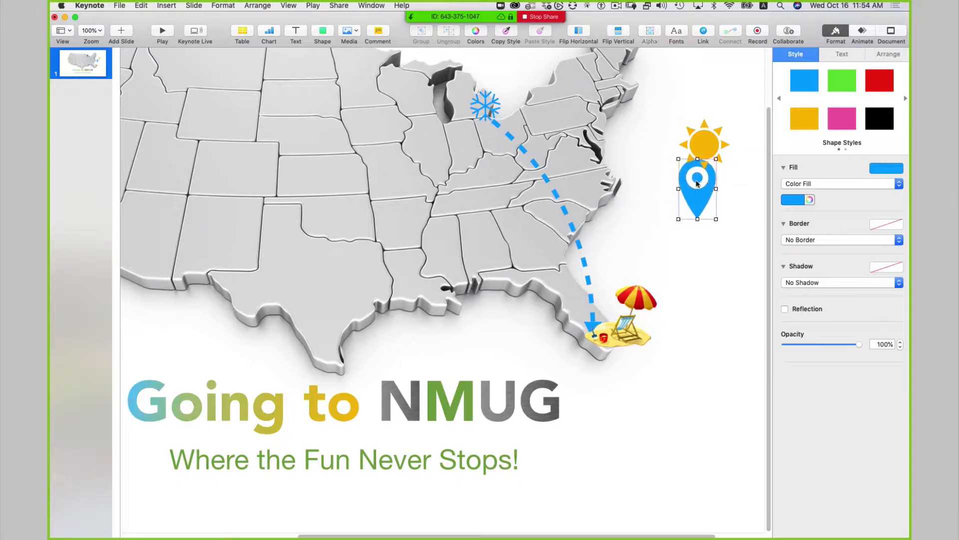
Undo the accidental move of the map image, and delete the sun icon and the blue location pin beside the map
drag(680, 123, 700, 164)
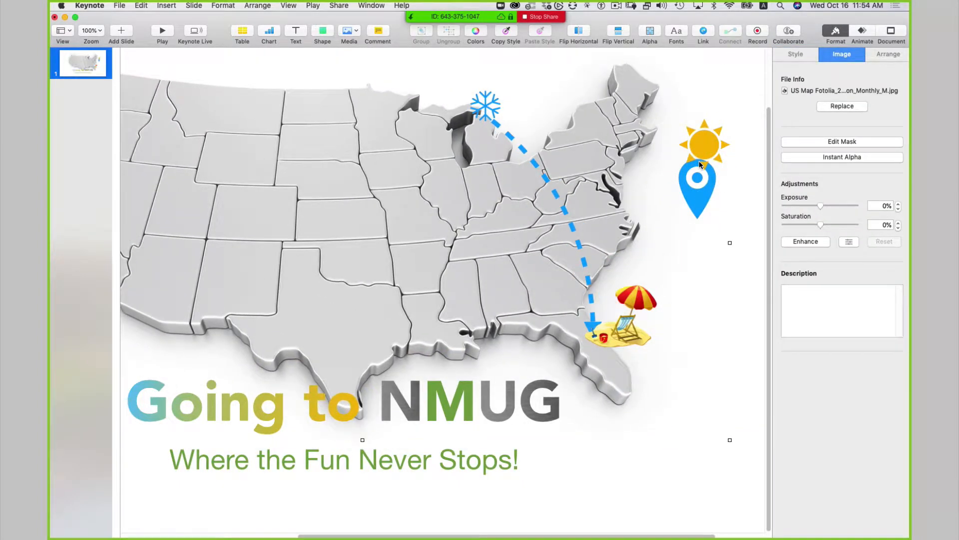
key(super+z)
click(762, 202)
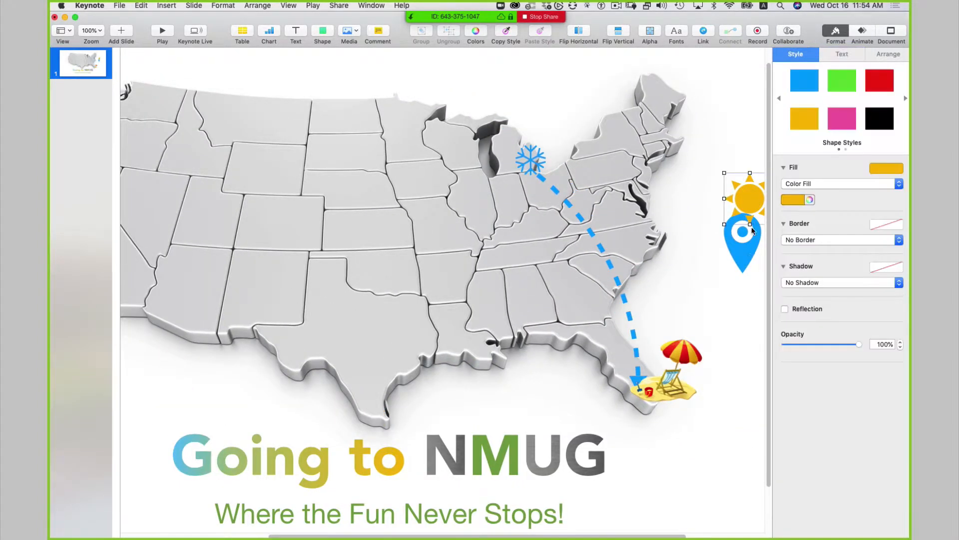
shift+click(749, 264)
key(Delete)
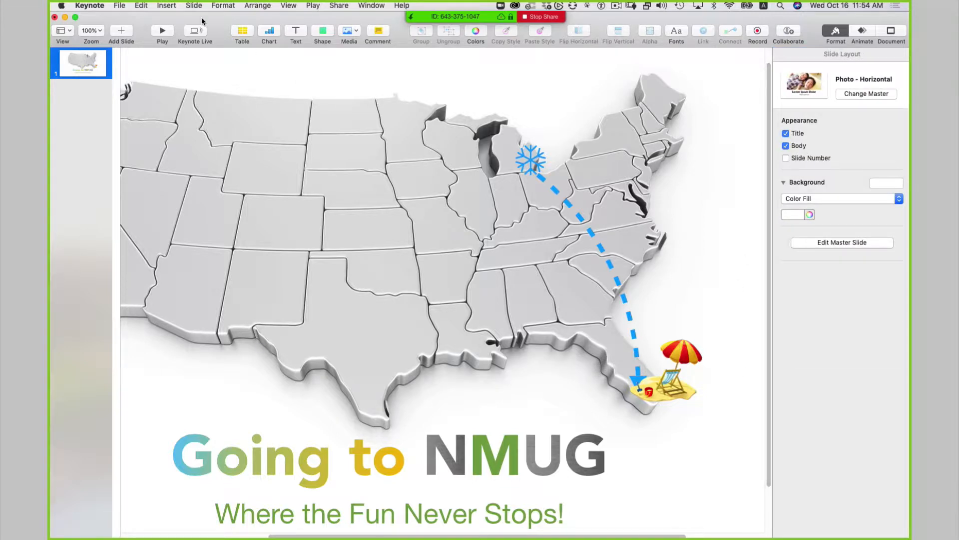
click(94, 31)
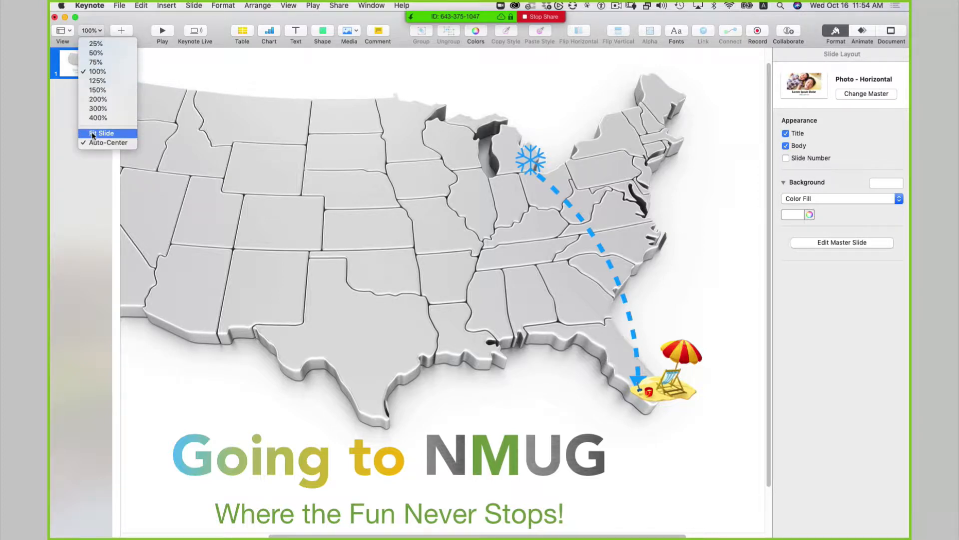
click(89, 133)
click(315, 219)
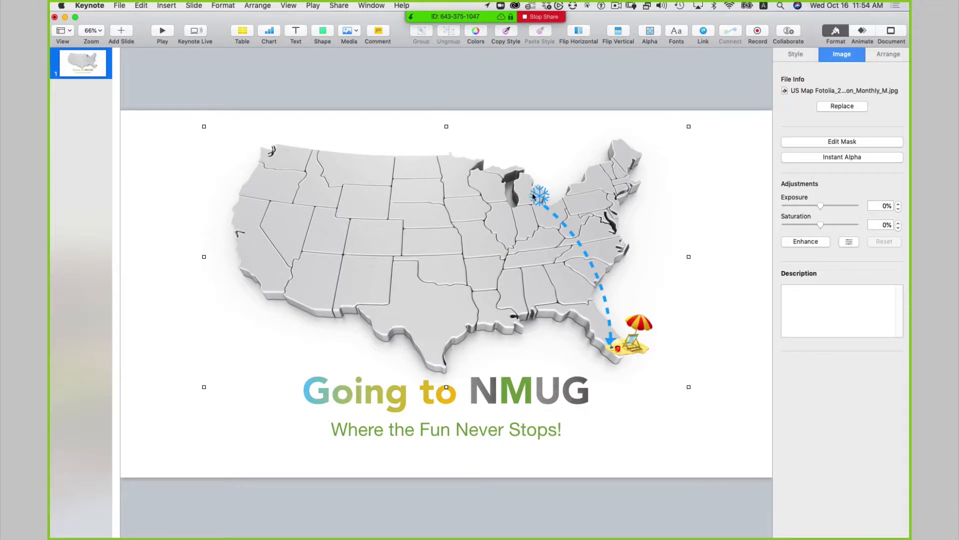
click(590, 265)
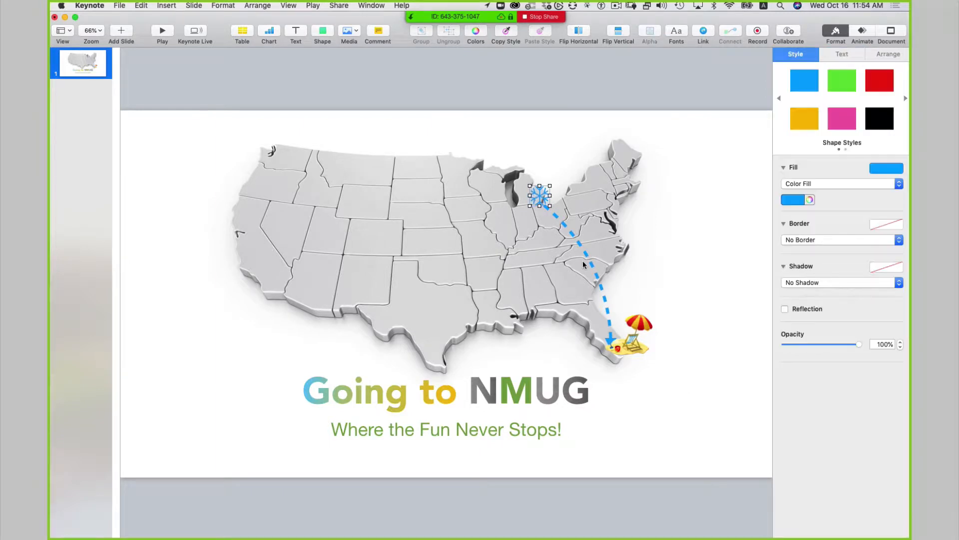
click(640, 323)
click(535, 384)
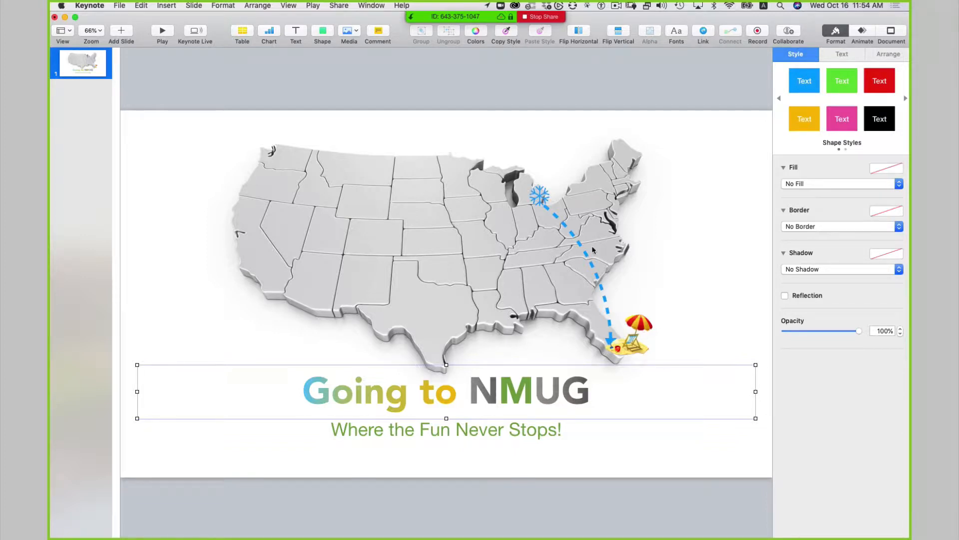
Add a Flip build-in effect to the blue snowflake on the map
click(535, 197)
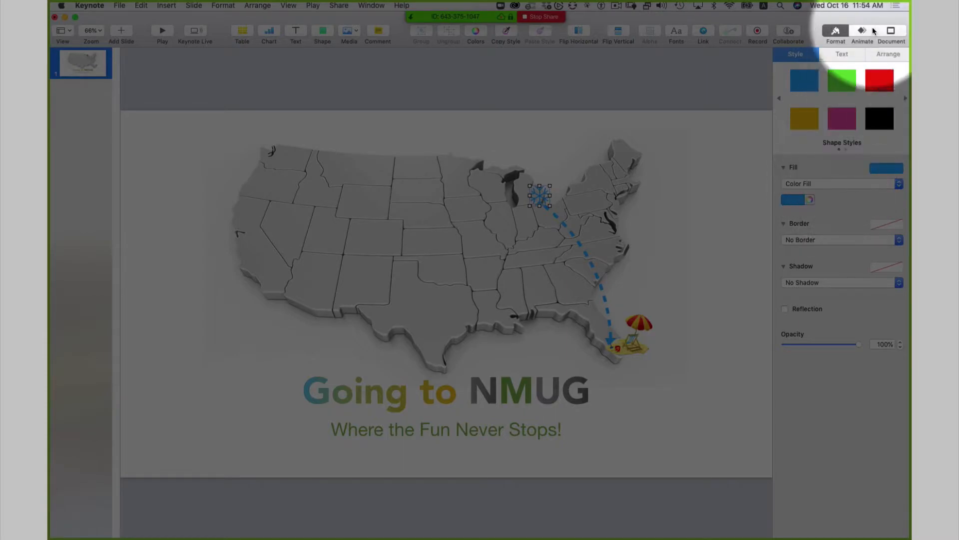
click(865, 32)
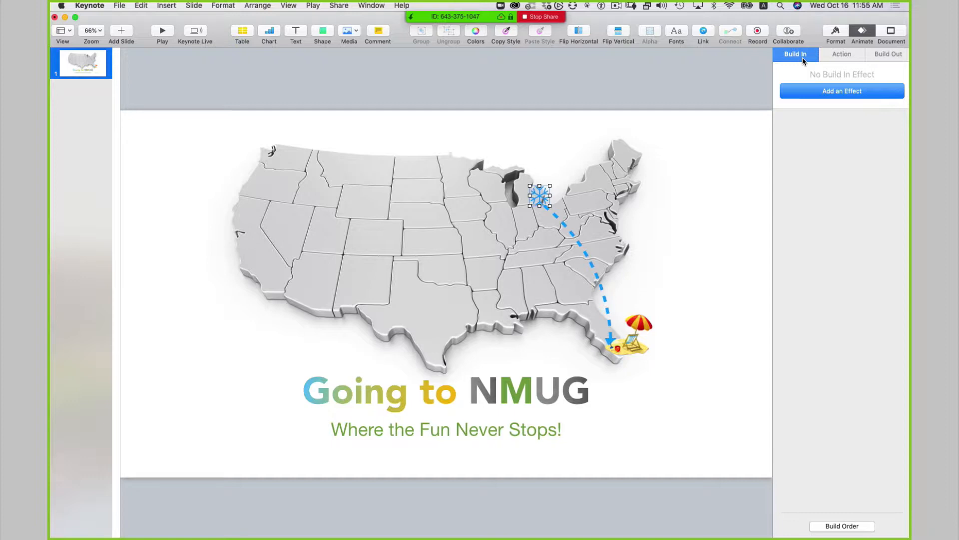
click(816, 96)
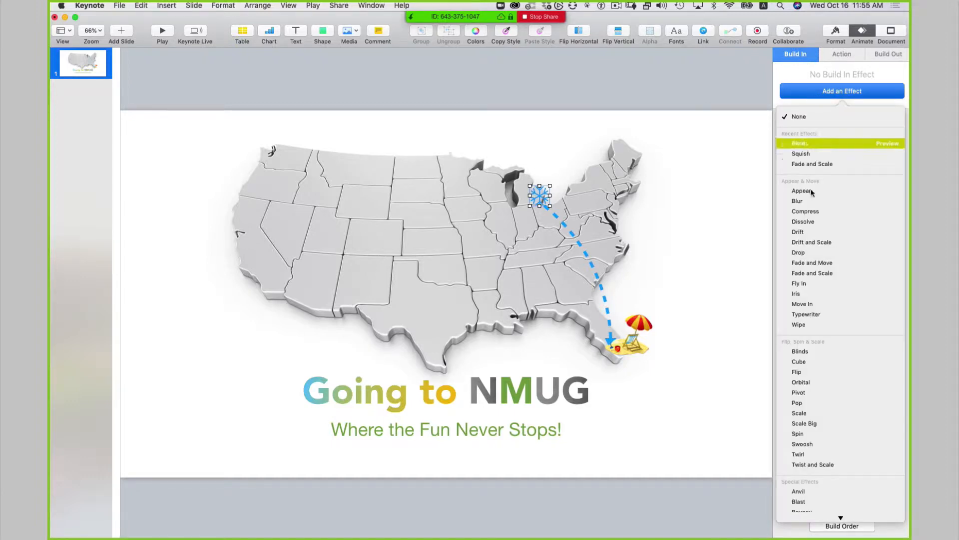
mouse_move(841, 517)
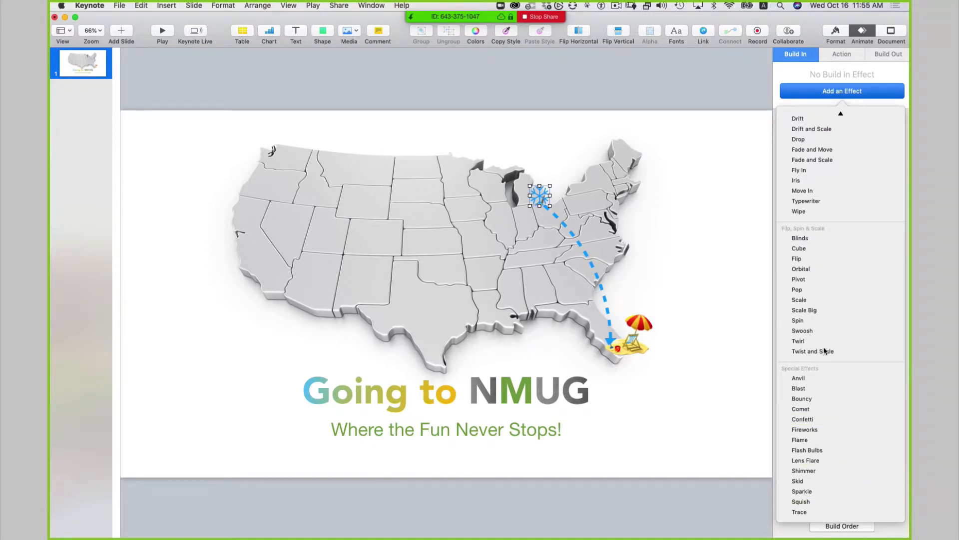
click(807, 259)
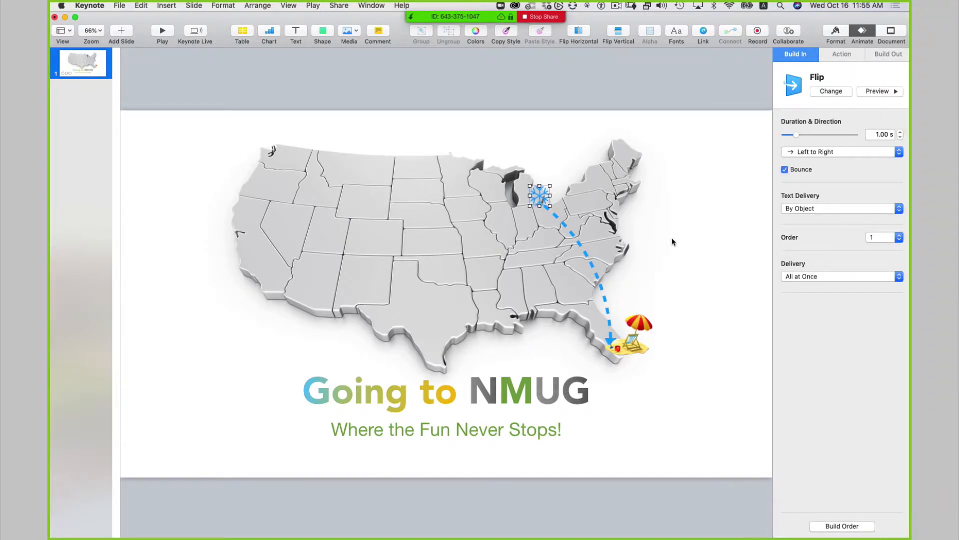
Preview the snowflake's Flip build-in effect up close
key(super+shift+period)
key(super+shift+period)
key(super+shift+period)
key(super+shift+period)
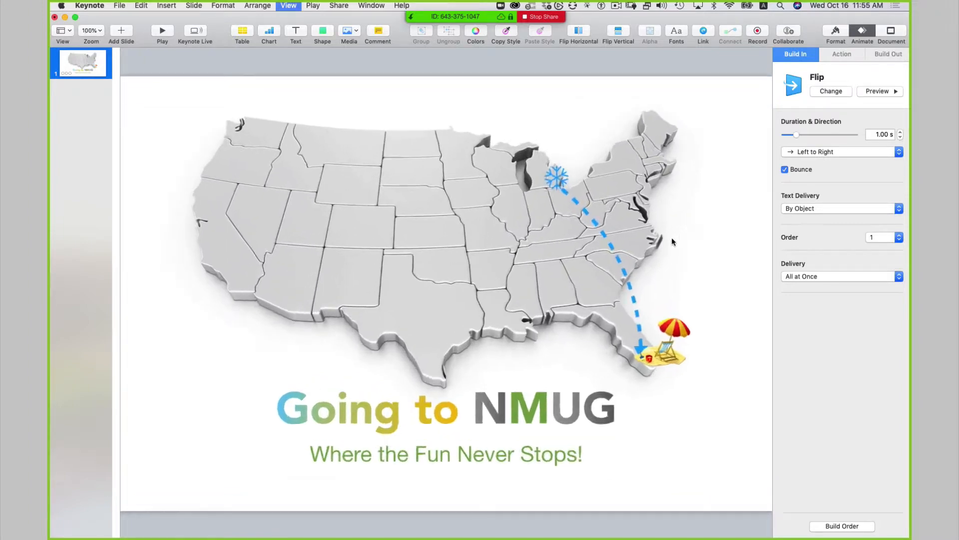
scroll(657, 221, up, 3)
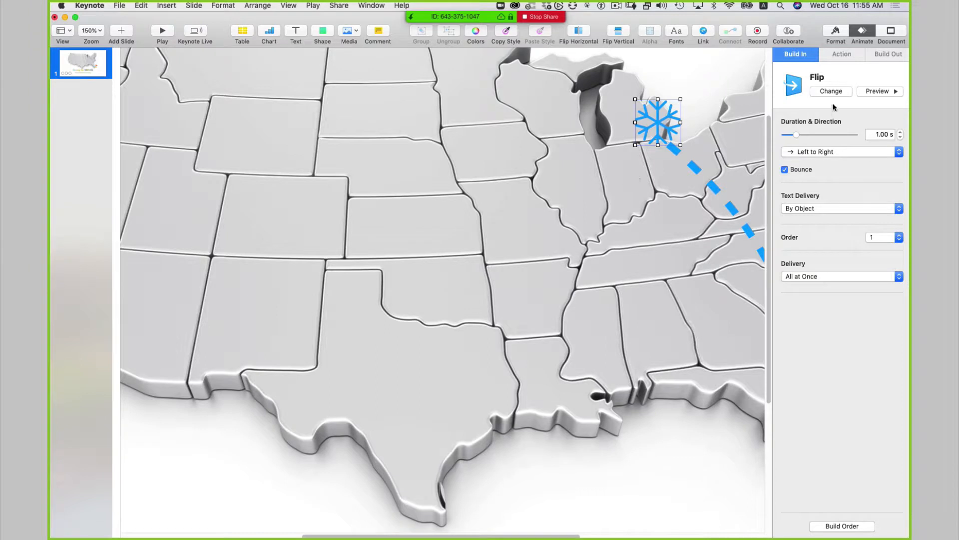
click(878, 91)
click(94, 31)
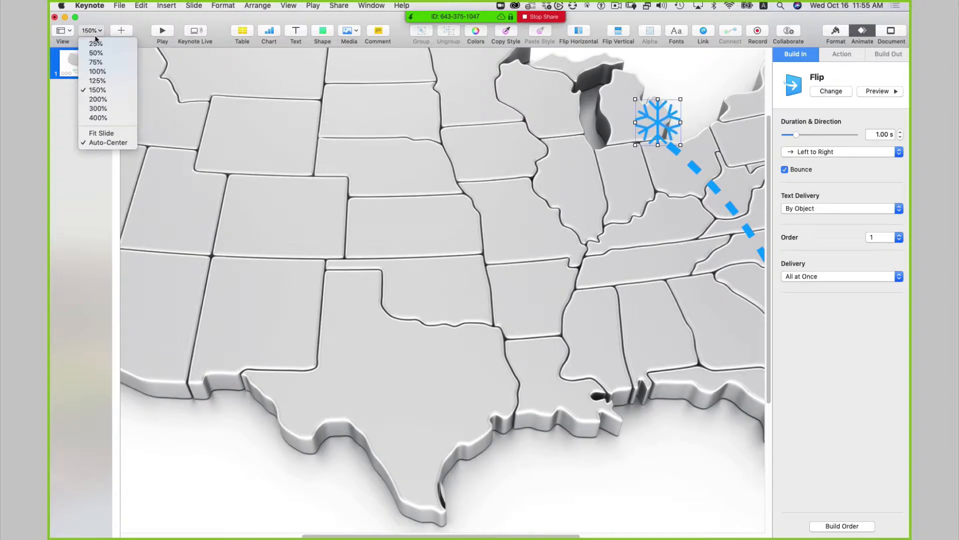
click(95, 134)
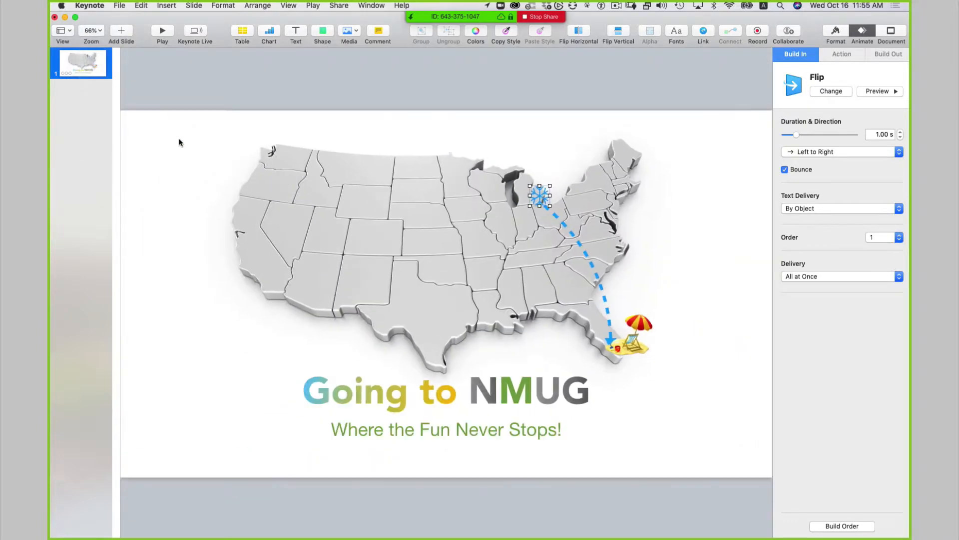
Add a Line Draw build-in effect to the dashed blue arrow, keeping the Start to End direction
click(679, 222)
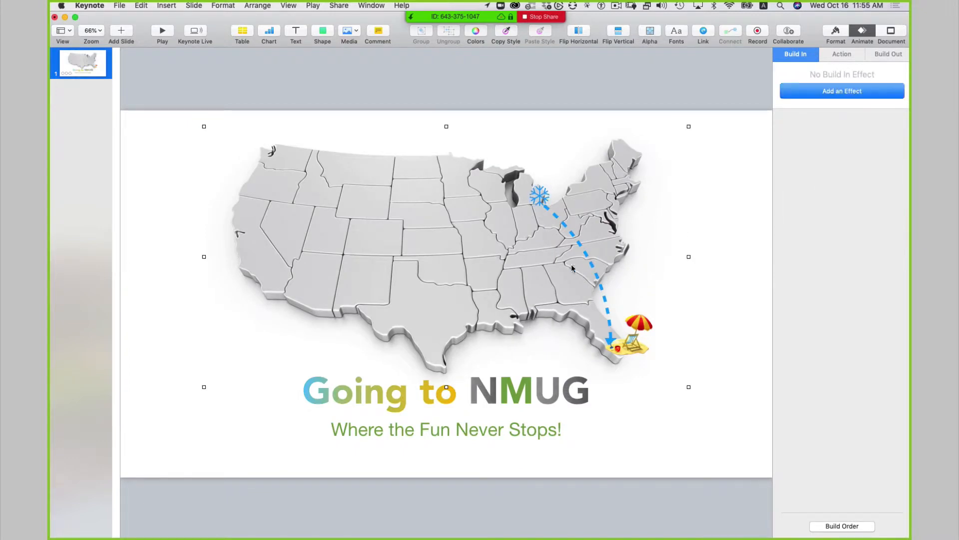
click(588, 260)
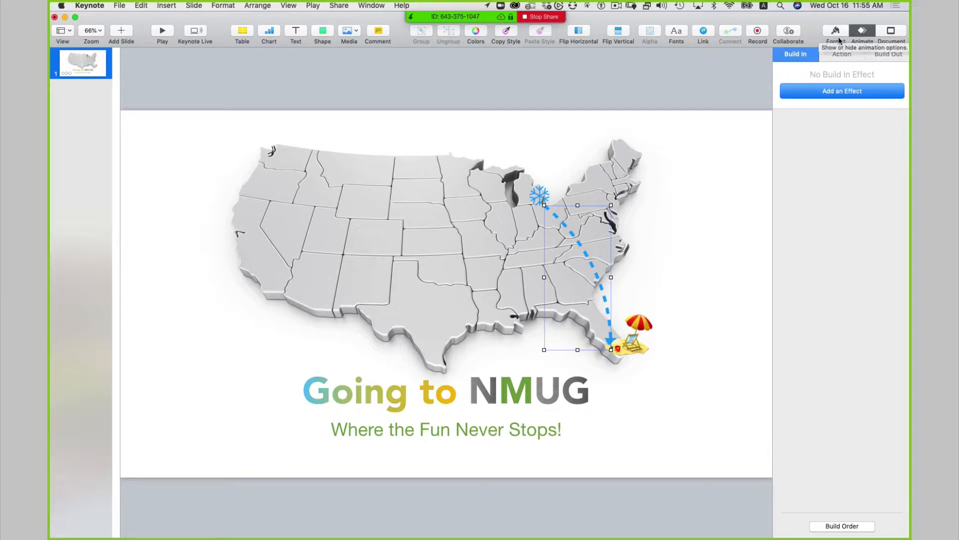
click(817, 91)
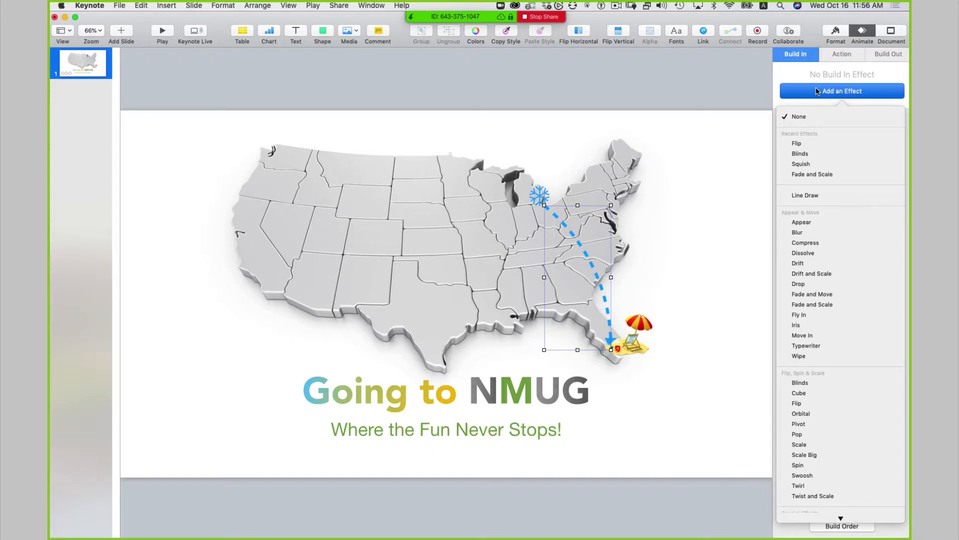
click(809, 195)
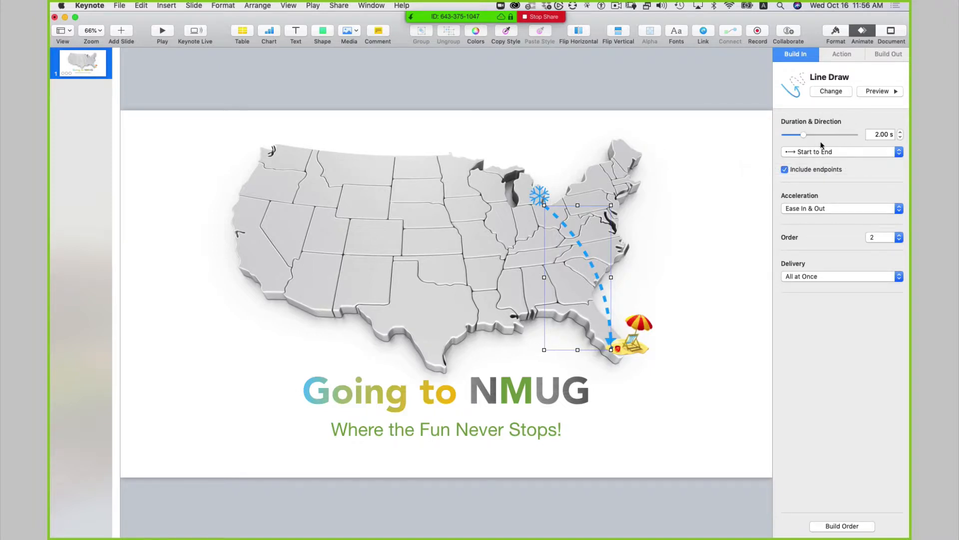
click(848, 153)
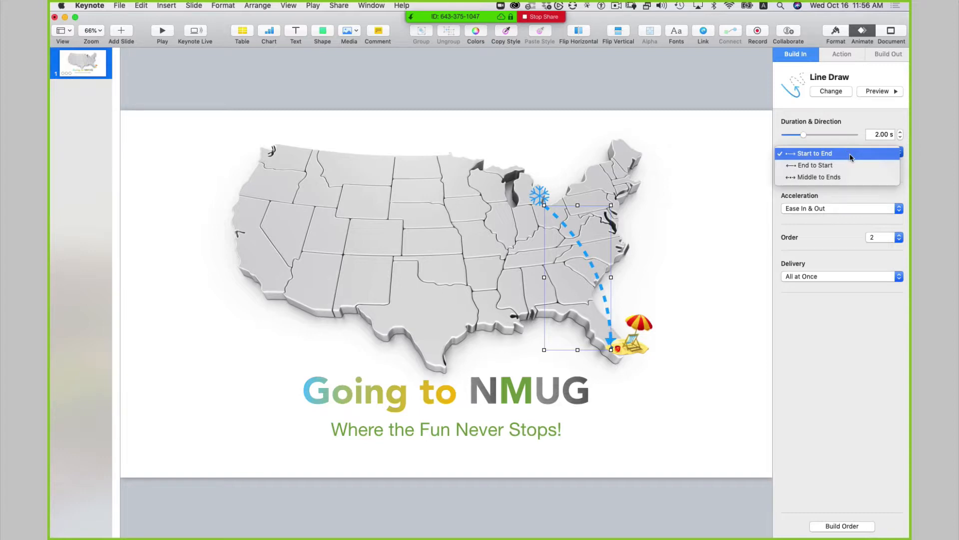
click(851, 156)
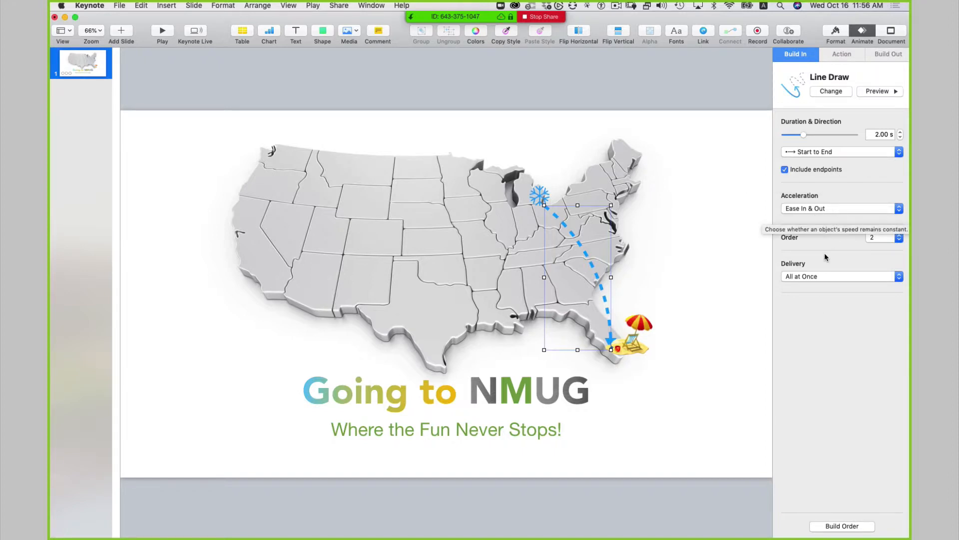
Add a Blinds build-in effect to the beach umbrella image, set its direction to Bottom to Top, and preview it
key(super+0)
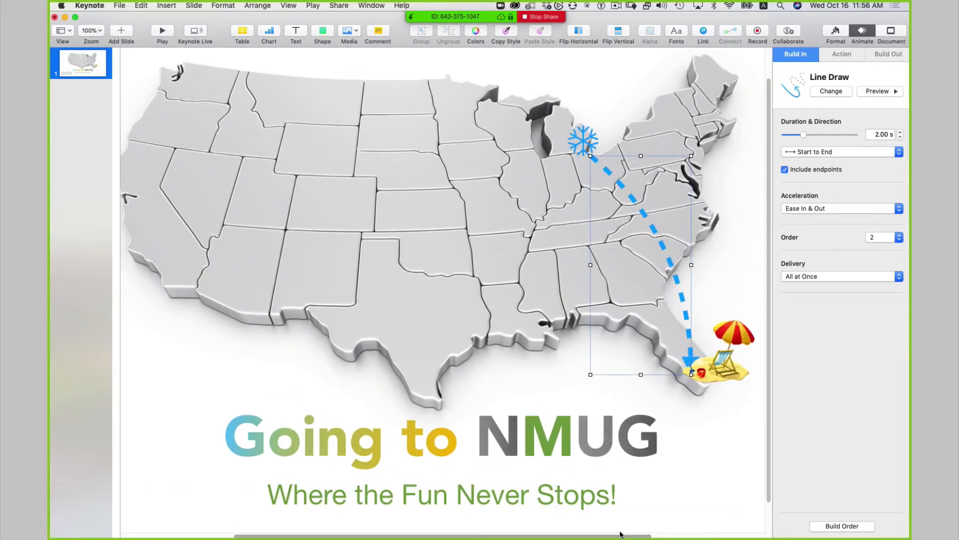
drag(620, 535, 651, 533)
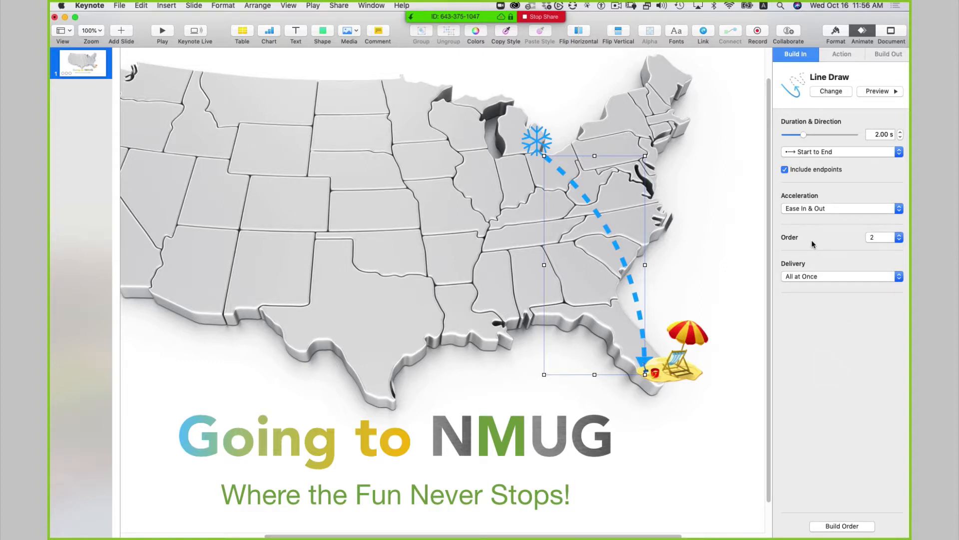
click(727, 249)
click(691, 338)
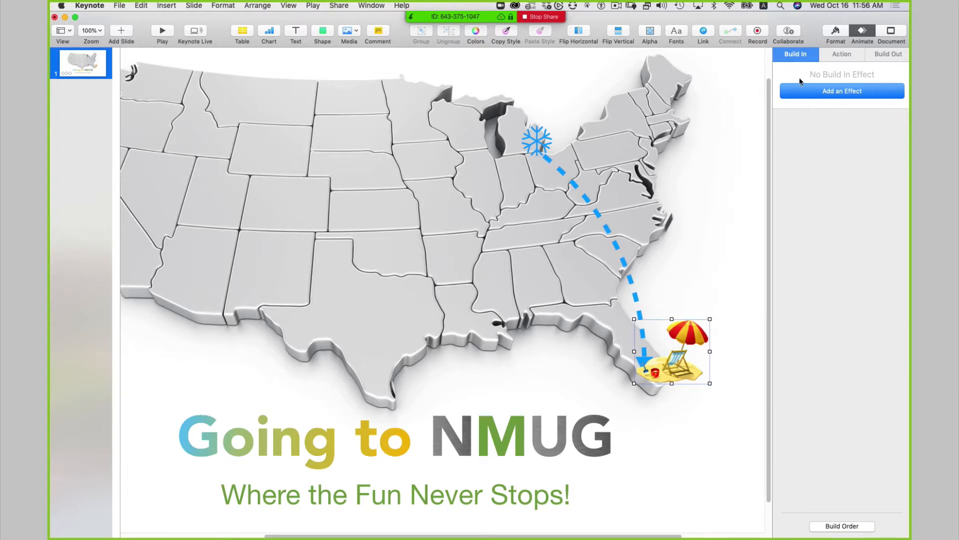
click(820, 93)
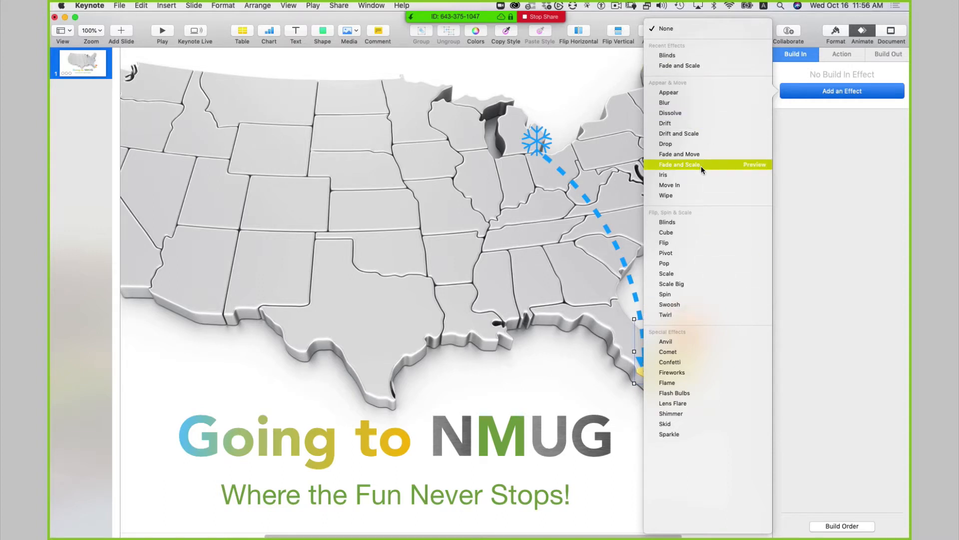
click(685, 53)
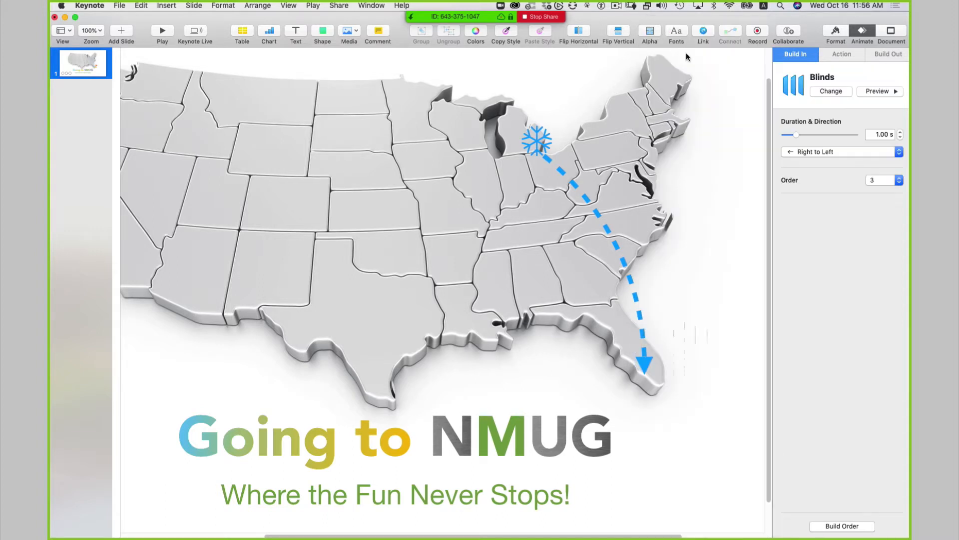
click(818, 152)
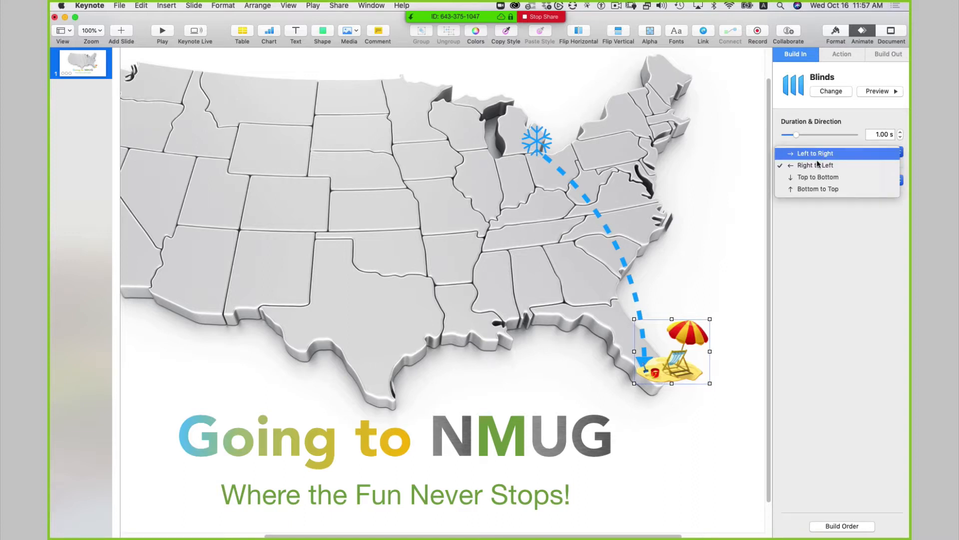
click(819, 190)
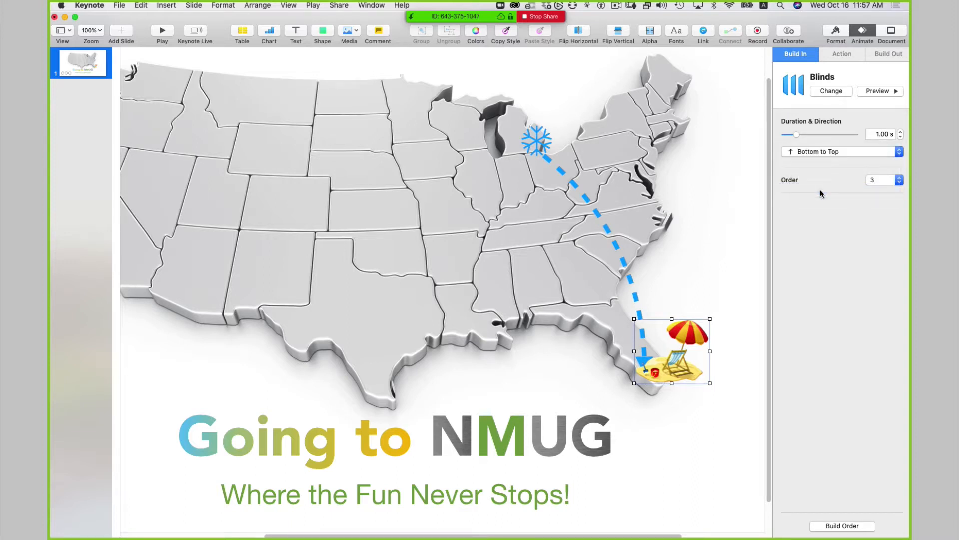
click(874, 91)
Add a Fade and Scale build-in effect to the "Going to NMUG" title
click(727, 208)
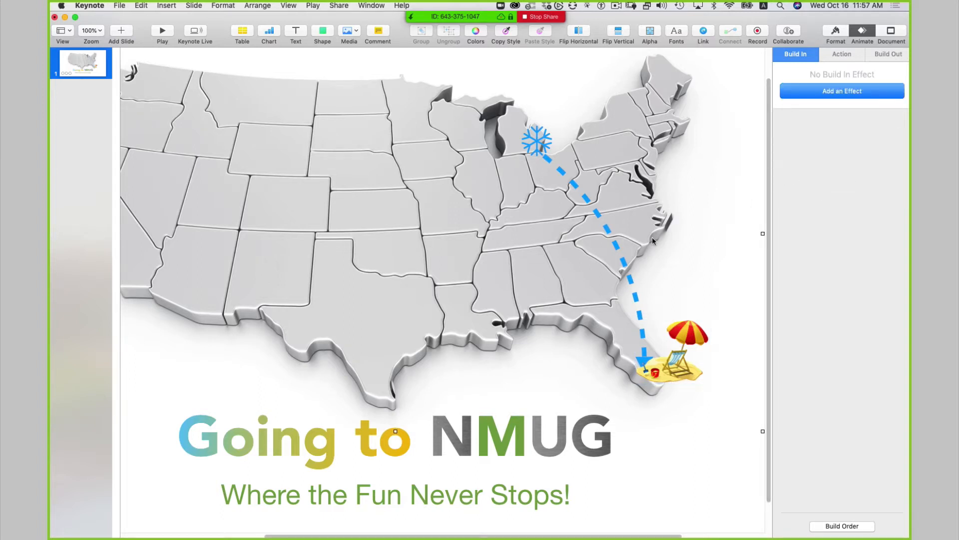
click(460, 439)
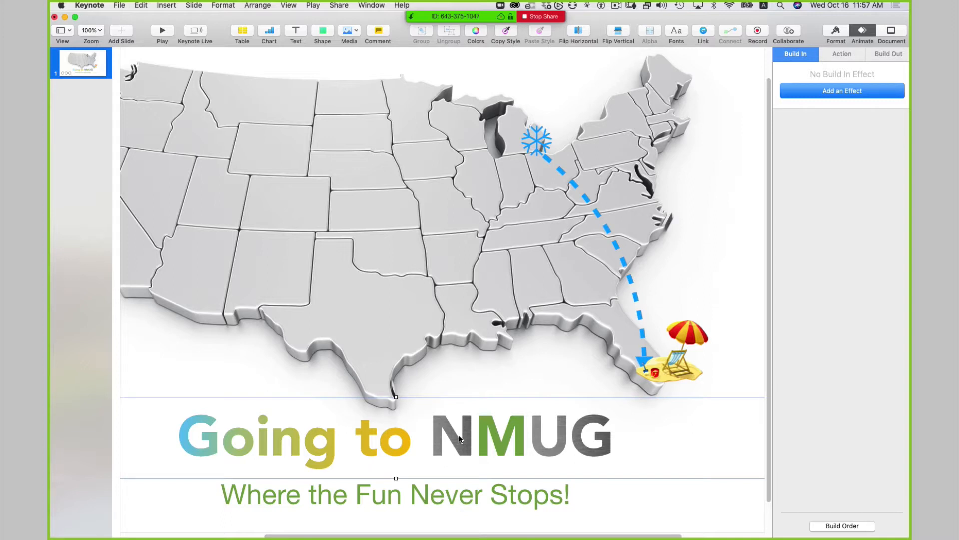
click(818, 94)
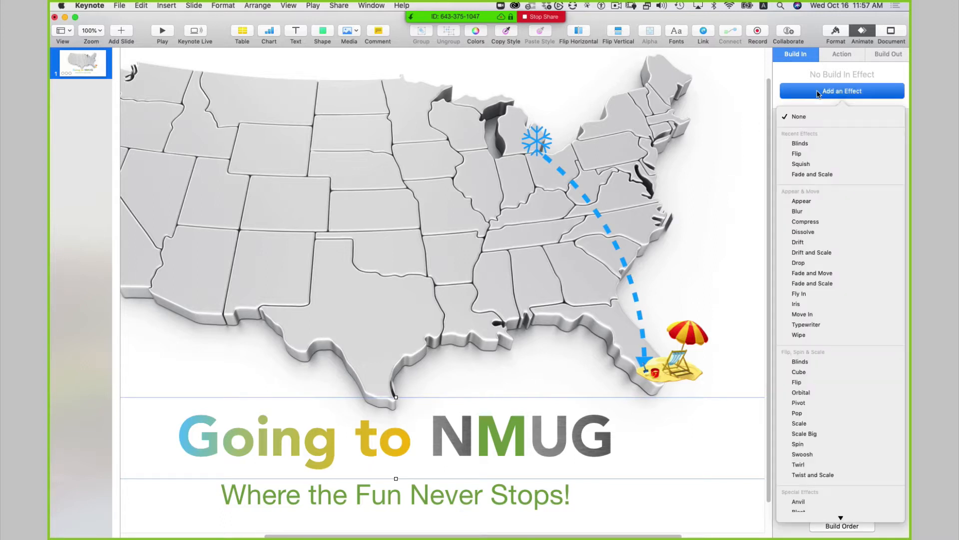
click(814, 174)
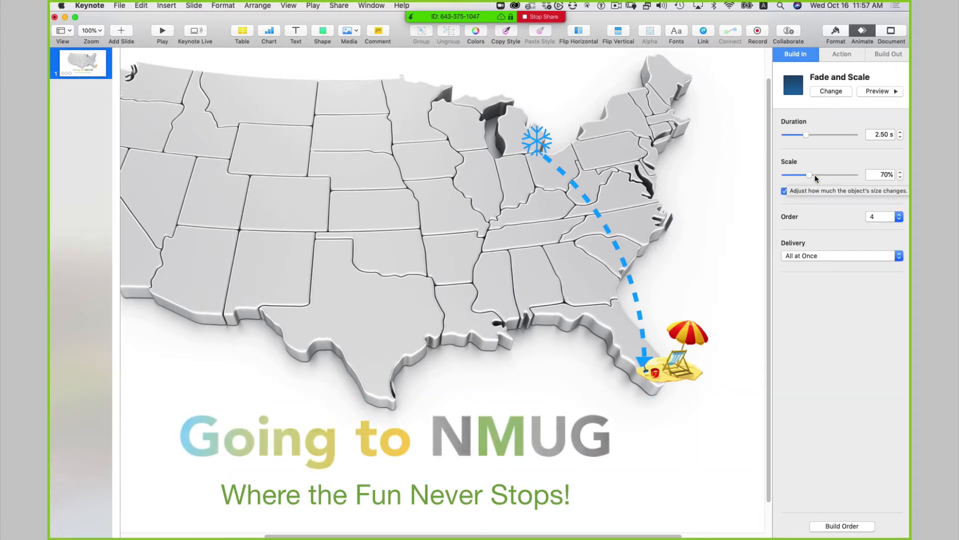
Set the duration of the "Going to NMUG" title's Fade and Scale build-in to 2.00 s
click(889, 134)
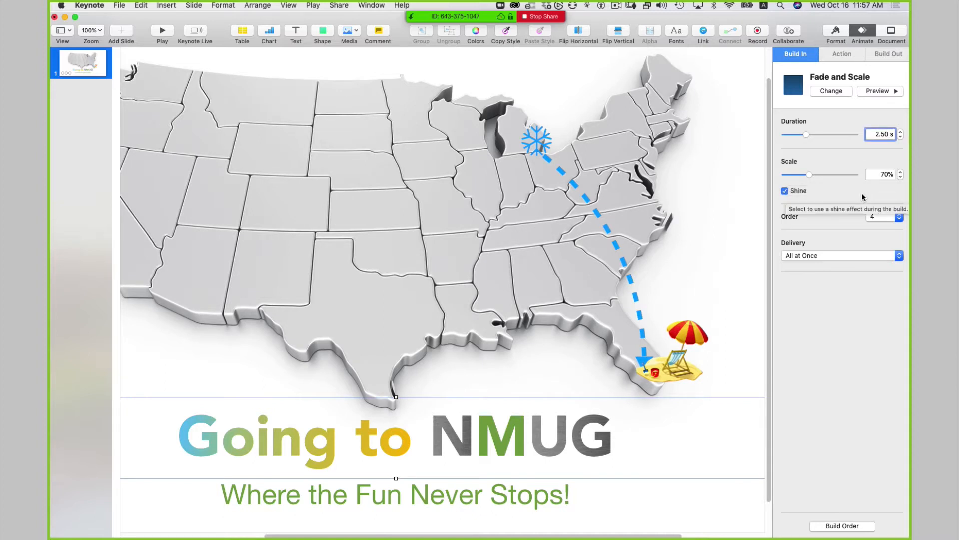
key(BackSpace)
key(BackSpace)
key(BackSpace)
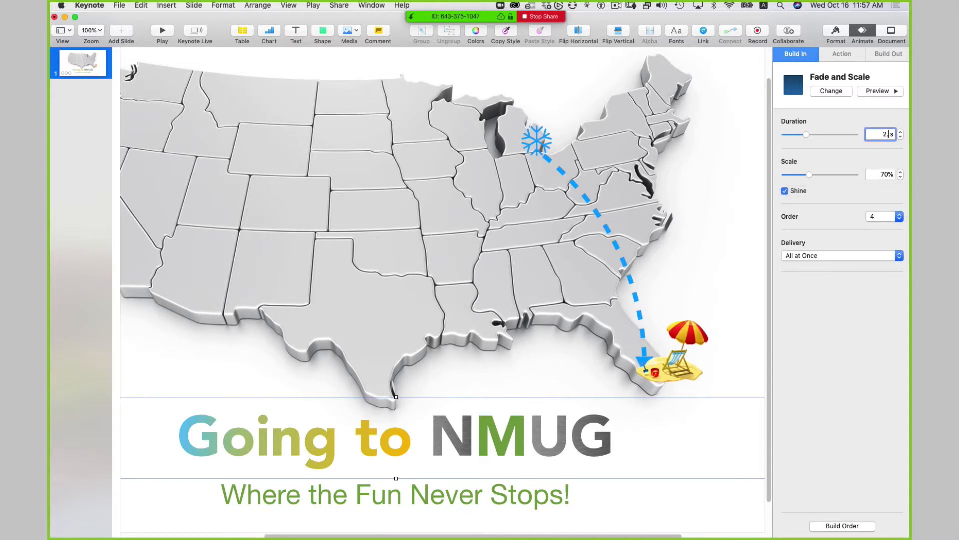
text(.00)
Add a Squish build-in effect to the "Where the Fun Never Stops!" subtitle
click(531, 496)
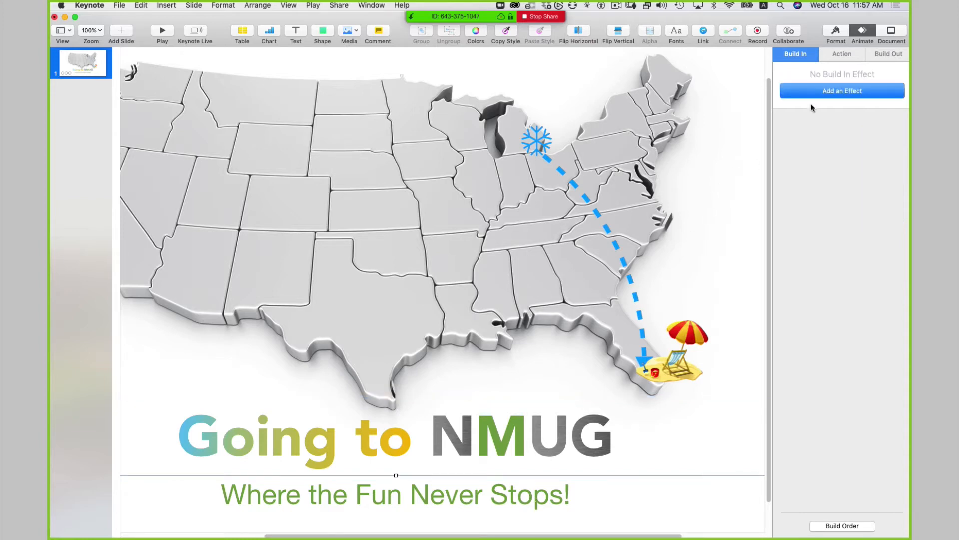
click(823, 94)
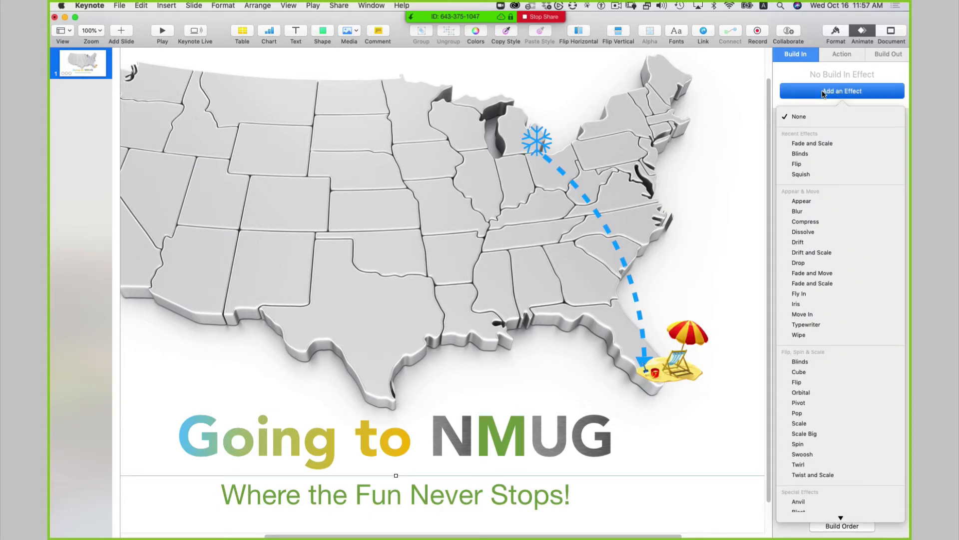
click(810, 175)
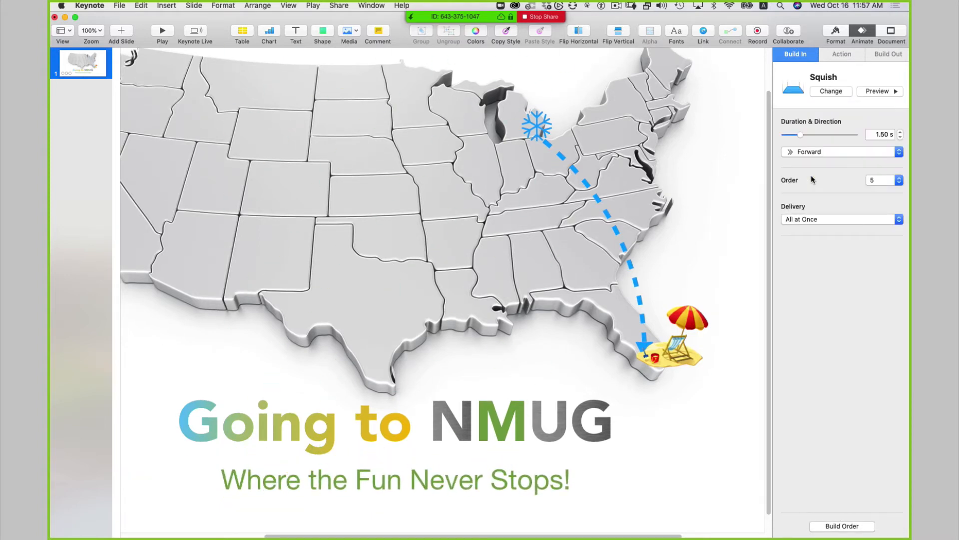
Add a Dissolve build-in effect to the US map image
click(736, 119)
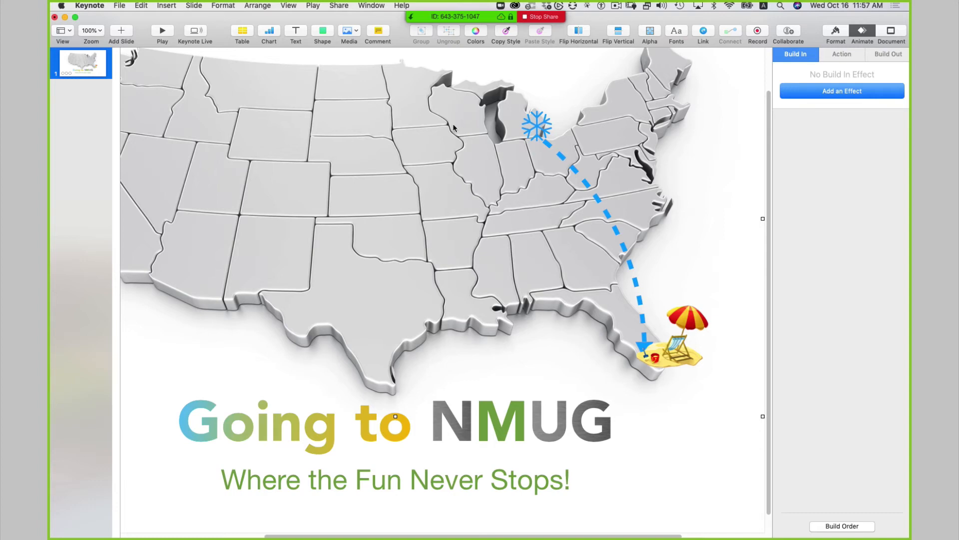
click(837, 95)
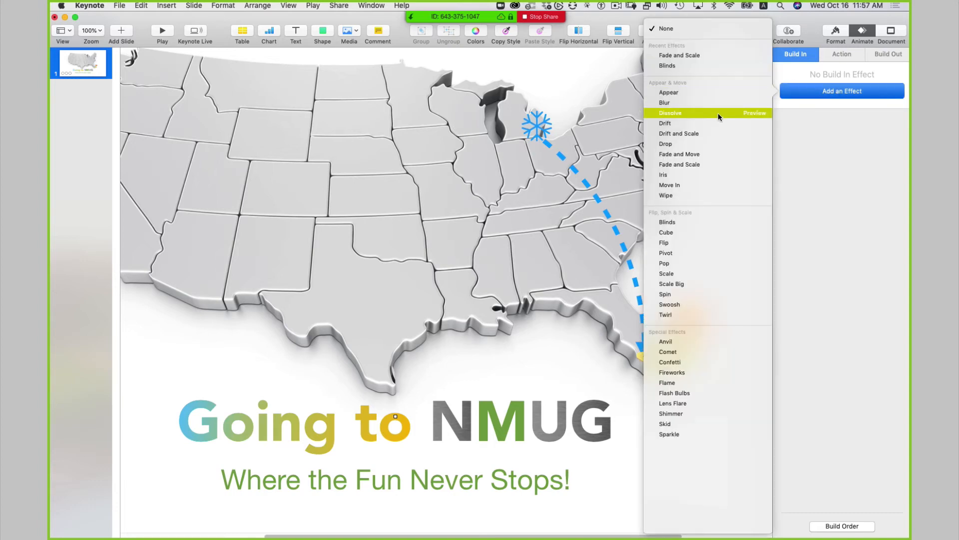
click(718, 113)
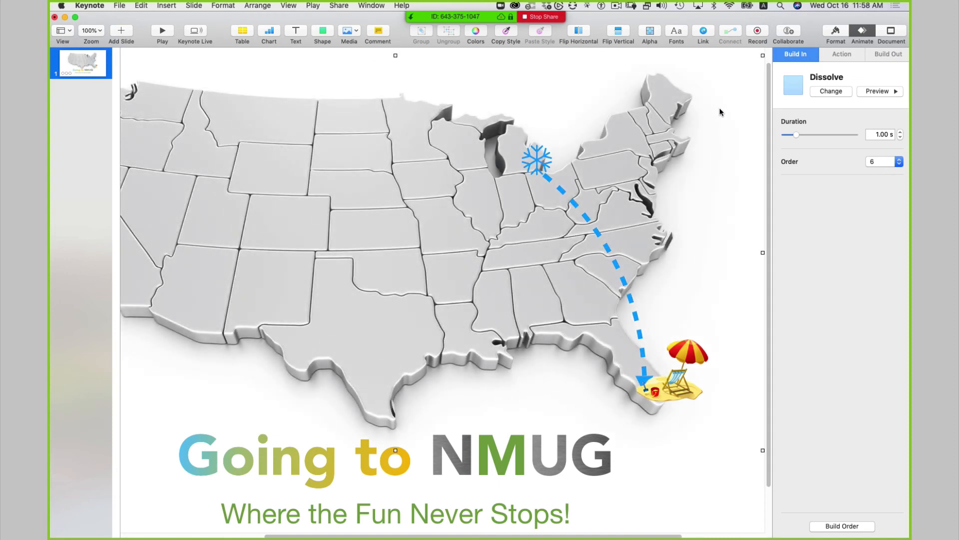
Fit the whole slide in view, reselect the US map image, and enlarge the view slightly to check the layout
click(100, 33)
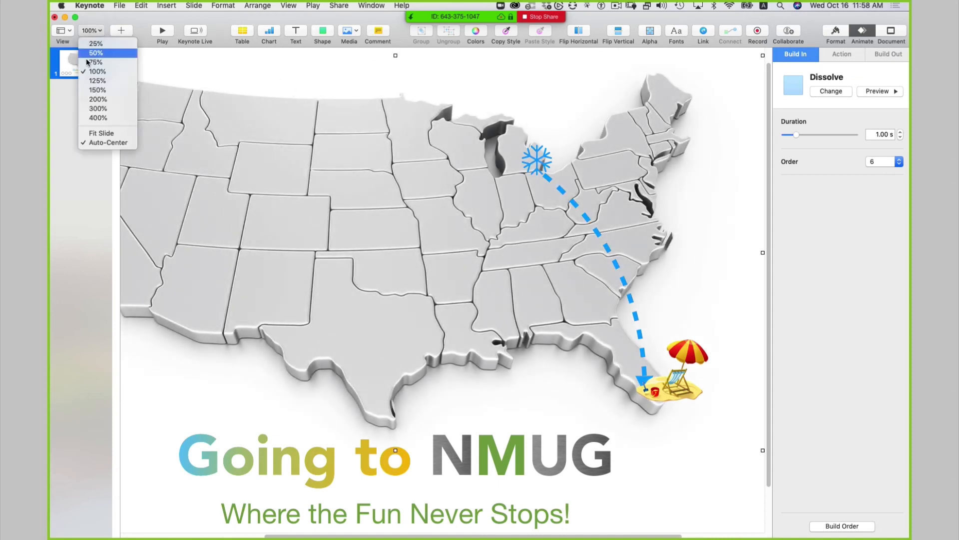
click(103, 133)
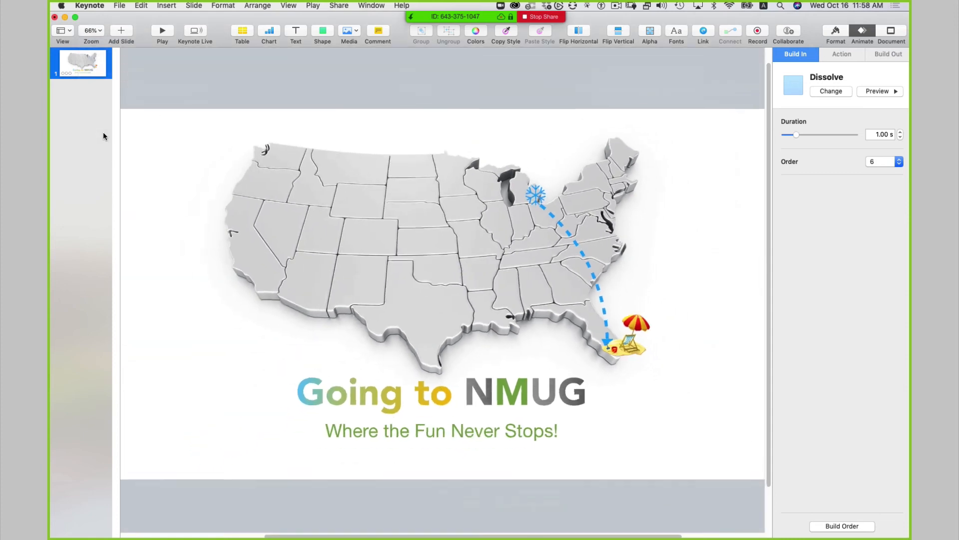
click(740, 123)
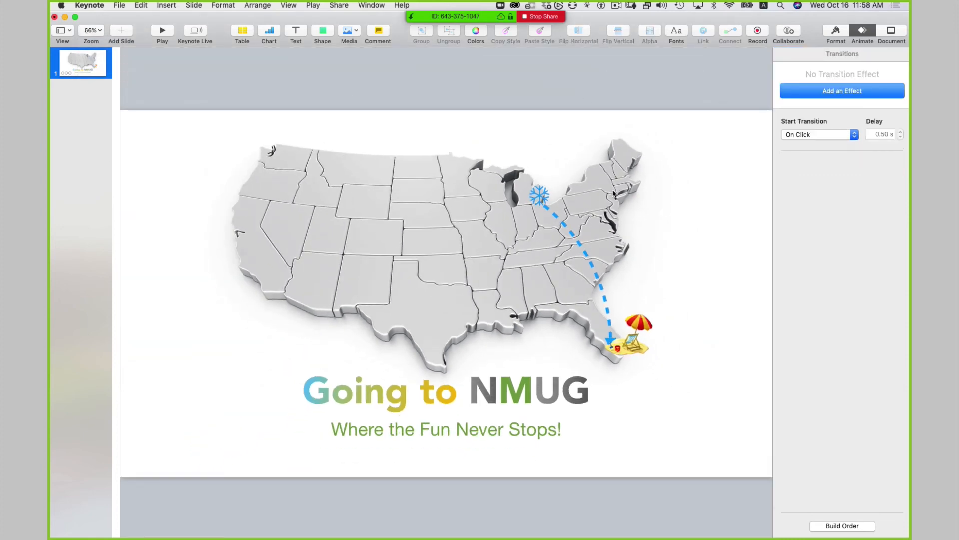
click(622, 158)
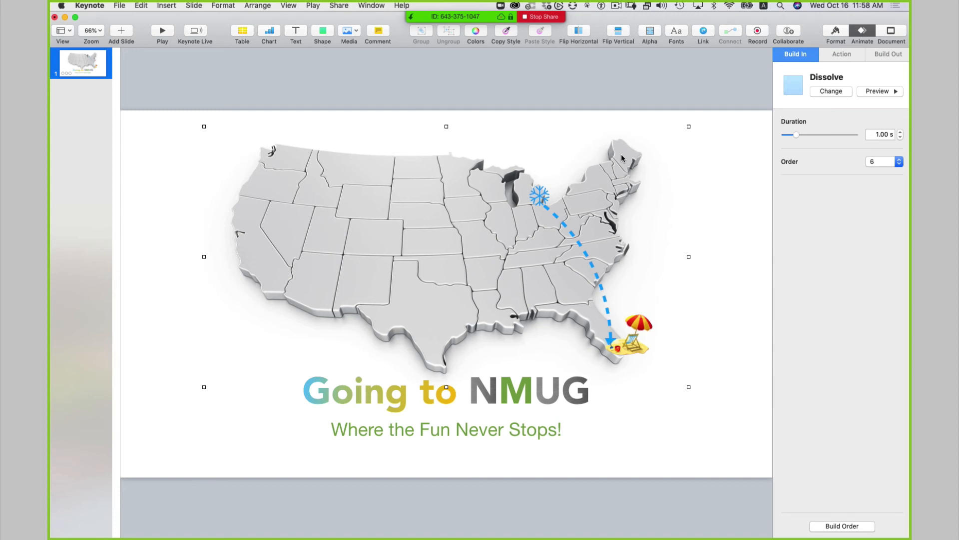
key(shift+super+period)
key(shift+super+period)
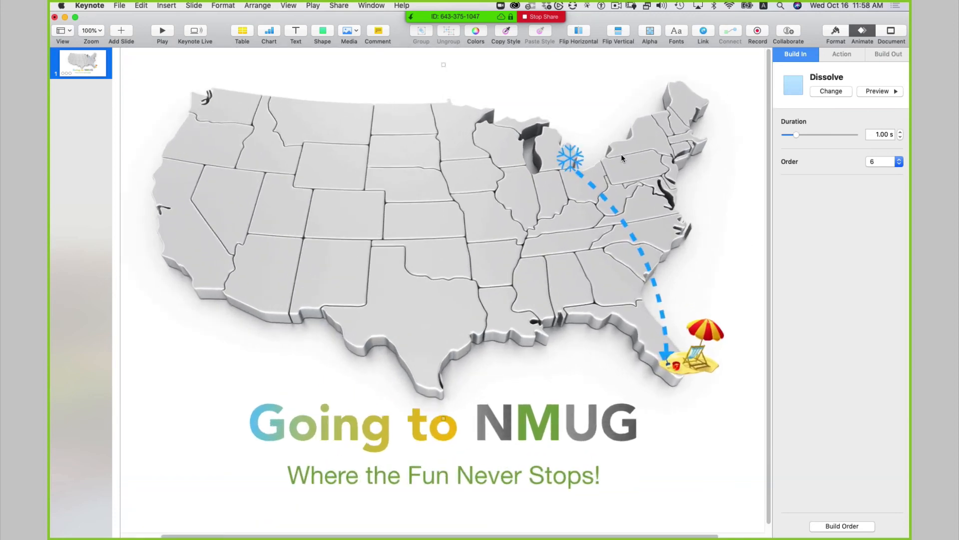